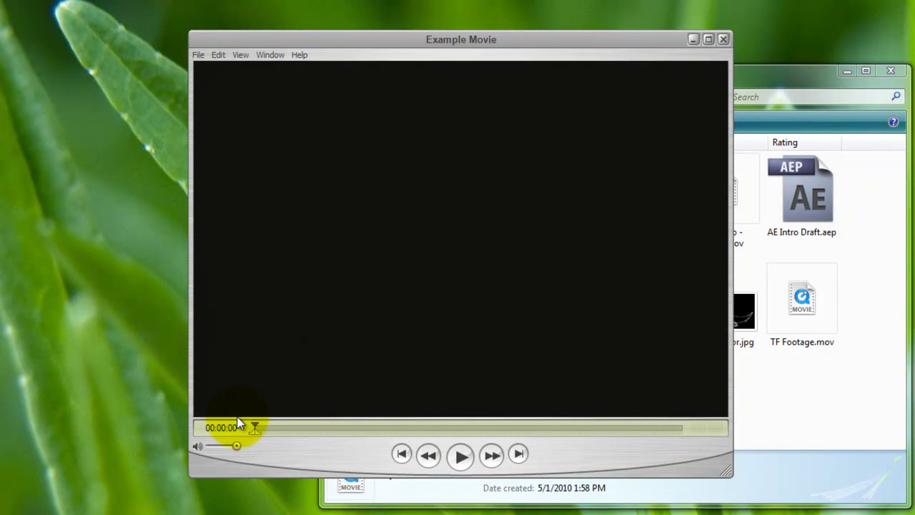
# - Minimize the Example Movie player and launch Adobe After Effects CS4
pyautogui.moveTo(258, 428)
pyautogui.mouseDown()
pyautogui.moveTo(385, 422)
pyautogui.moveTo(672, 441)
pyautogui.moveTo(259, 444)
pyautogui.moveTo(536, 433)
pyautogui.moveTo(684, 447)
pyautogui.moveTo(223, 427)
pyautogui.moveTo(526, 438)
pyautogui.moveTo(686, 458)
pyautogui.moveTo(128, 448)
pyautogui.mouseUp()
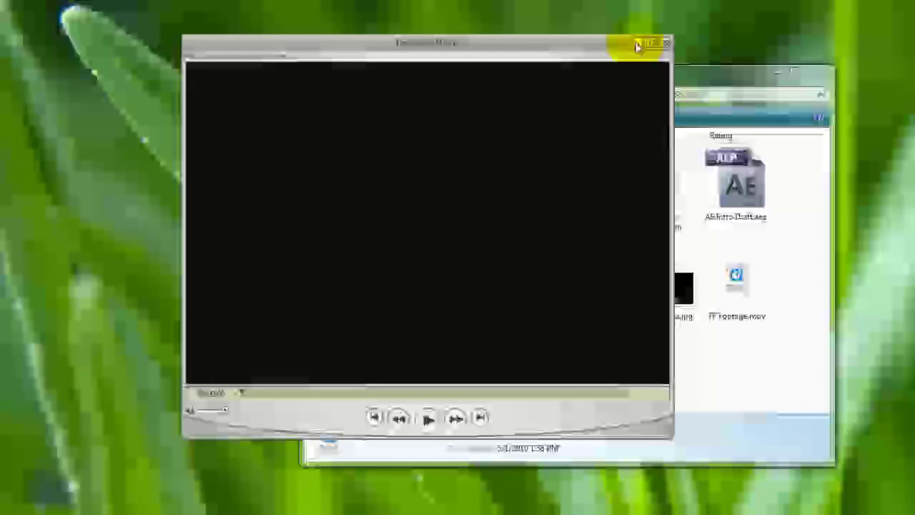
pyautogui.click(697, 40)
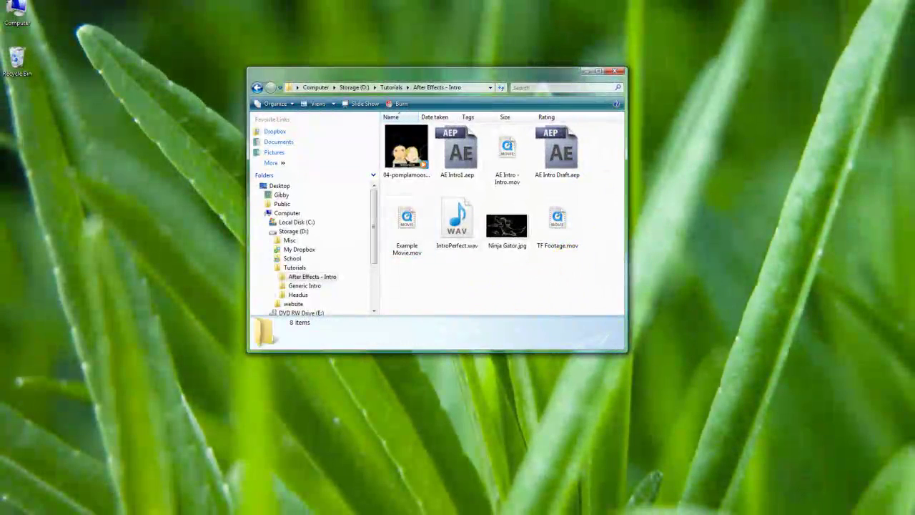
pyautogui.press('super')
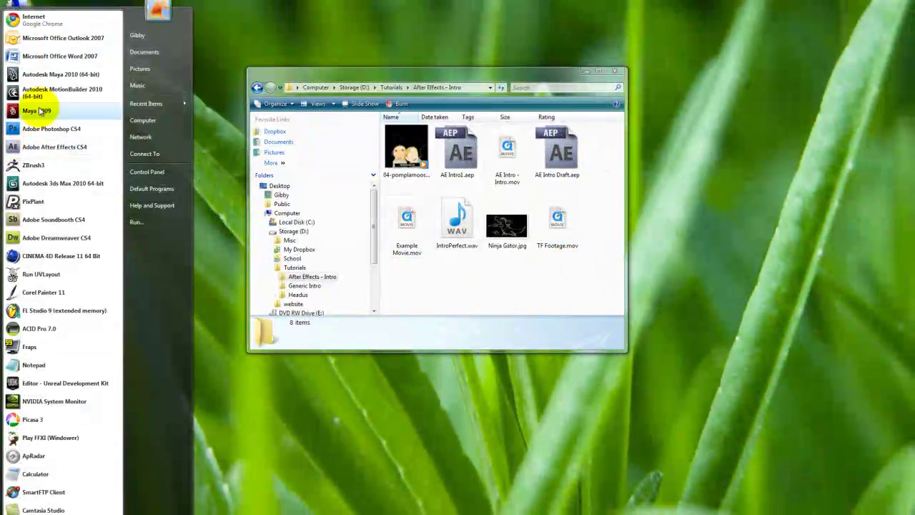
pyautogui.click(48, 148)
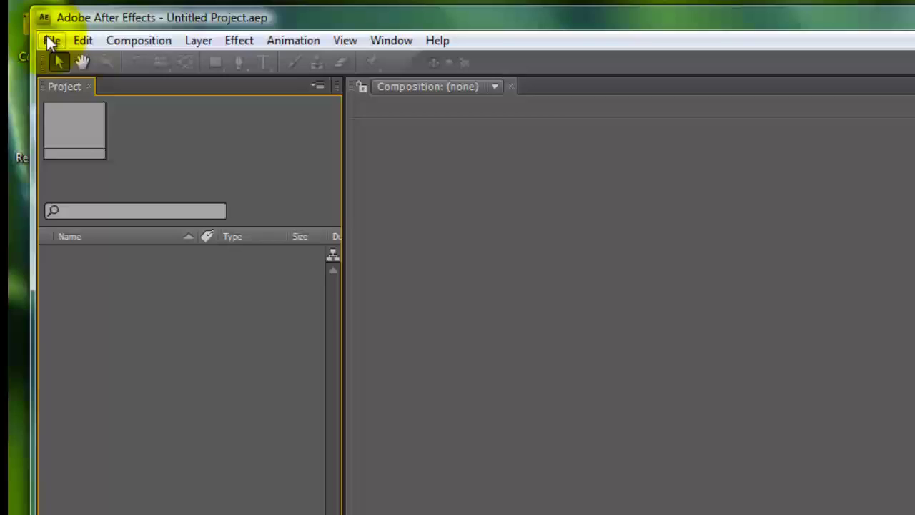
pyautogui.click(35, 12)
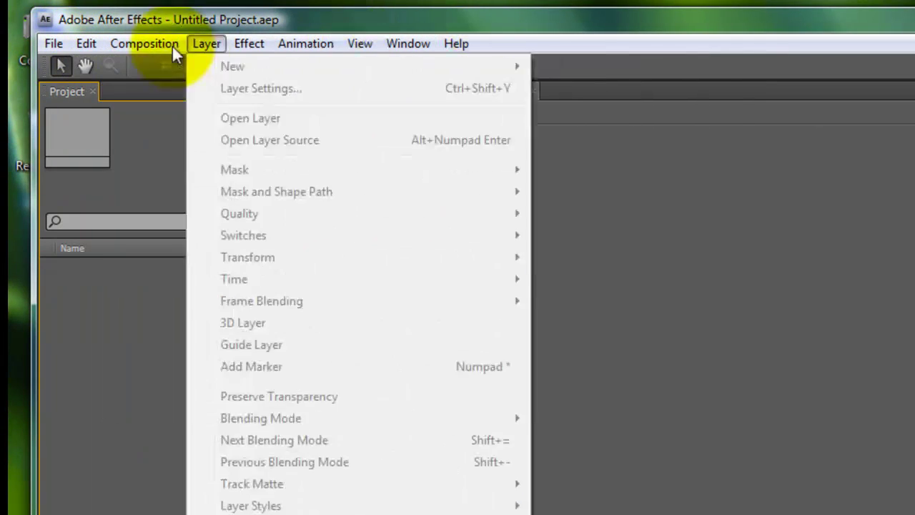
pyautogui.click(188, 43)
pyautogui.click(306, 44)
pyautogui.click(311, 46)
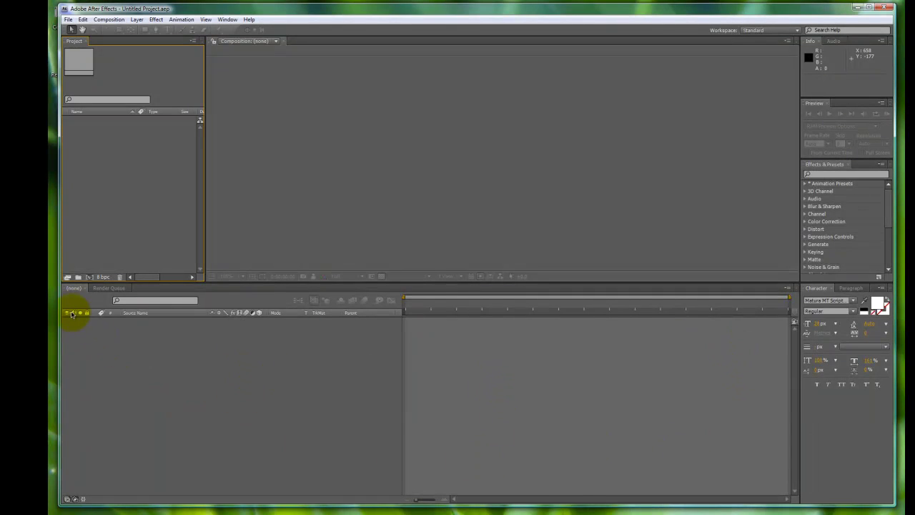
pyautogui.click(107, 289)
pyautogui.click(74, 288)
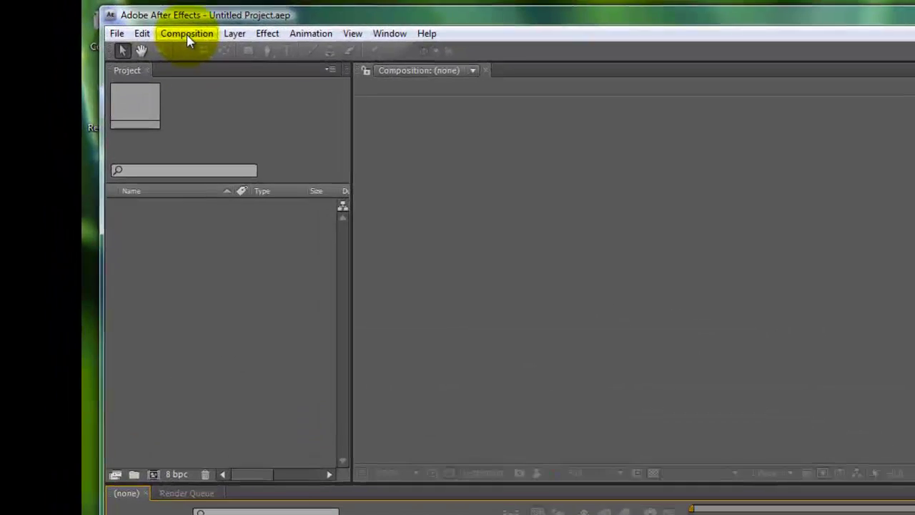
# - Start a new composition and name it "Time Fighters"
pyautogui.click(109, 19)
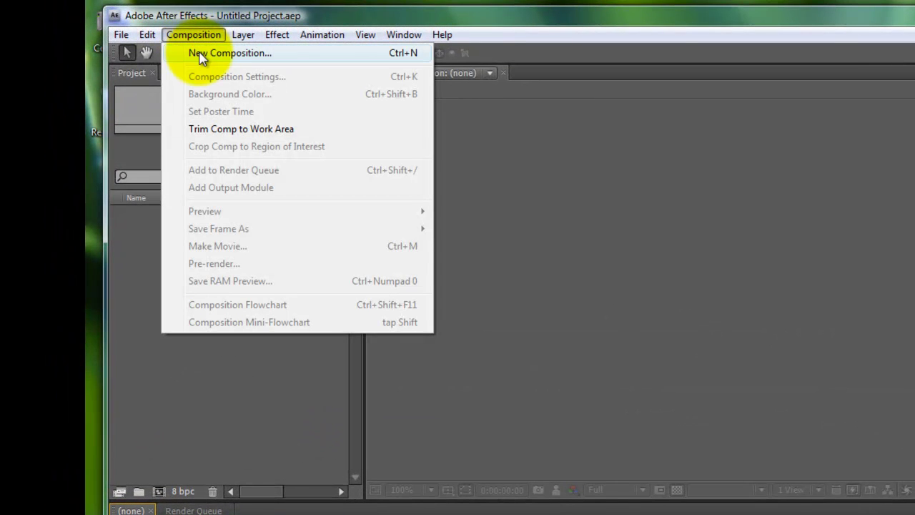
pyautogui.click(202, 57)
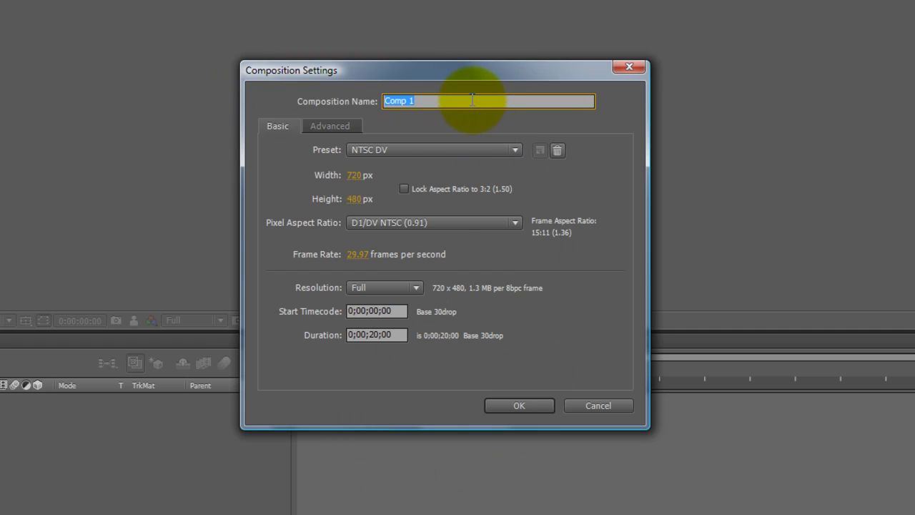
pyautogui.write('Time Fighters')
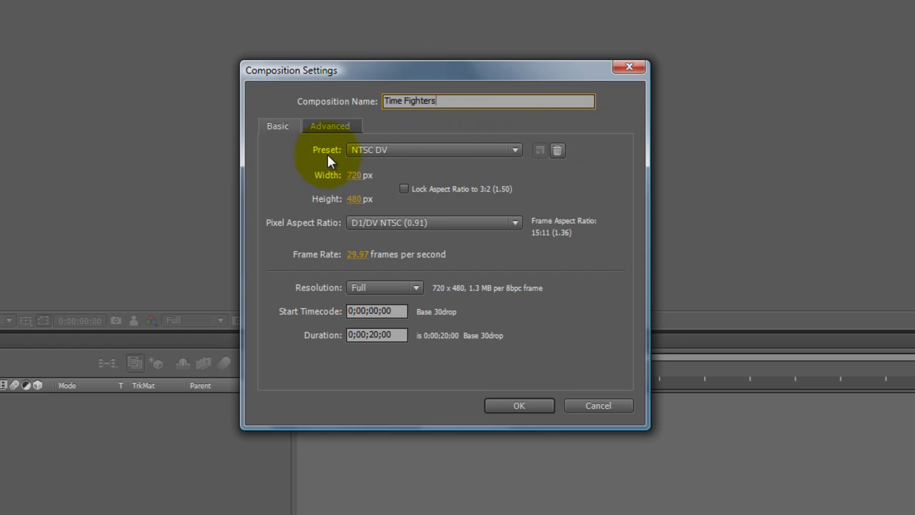
# - Choose the NTSC DV preset for the composition with a D1/DV NTSC (0.91) pixel aspect ratio
pyautogui.click(487, 150)
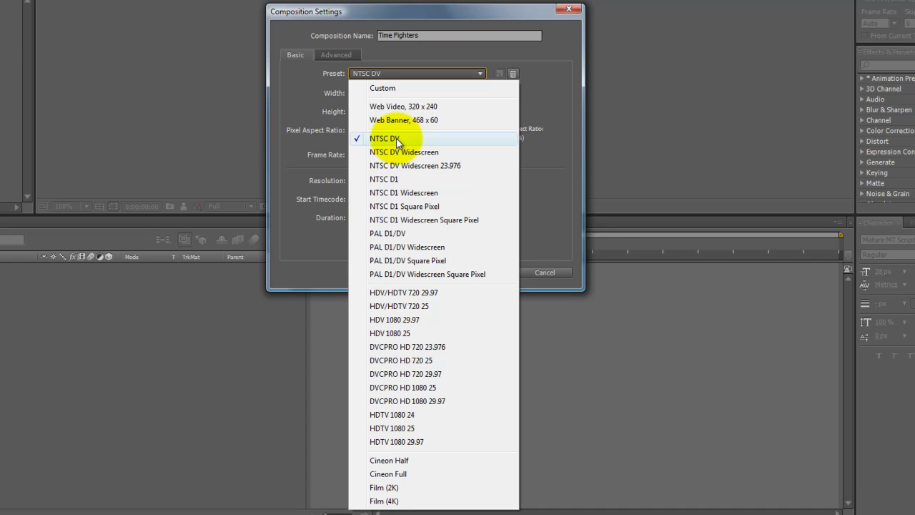
pyautogui.click(398, 140)
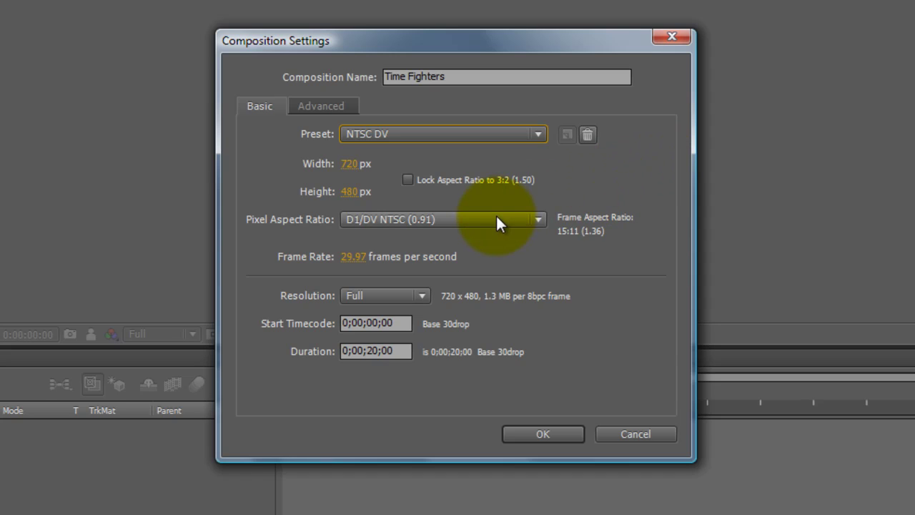
pyautogui.click(511, 133)
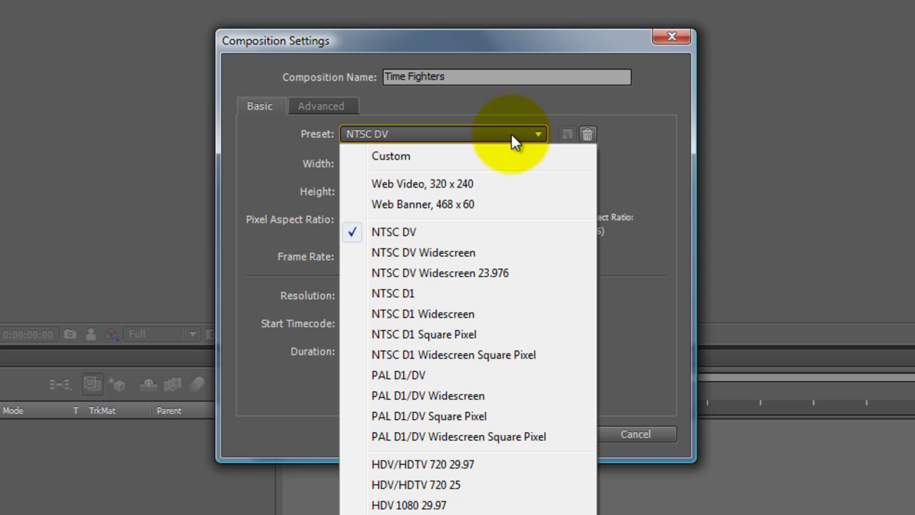
pyautogui.click(512, 109)
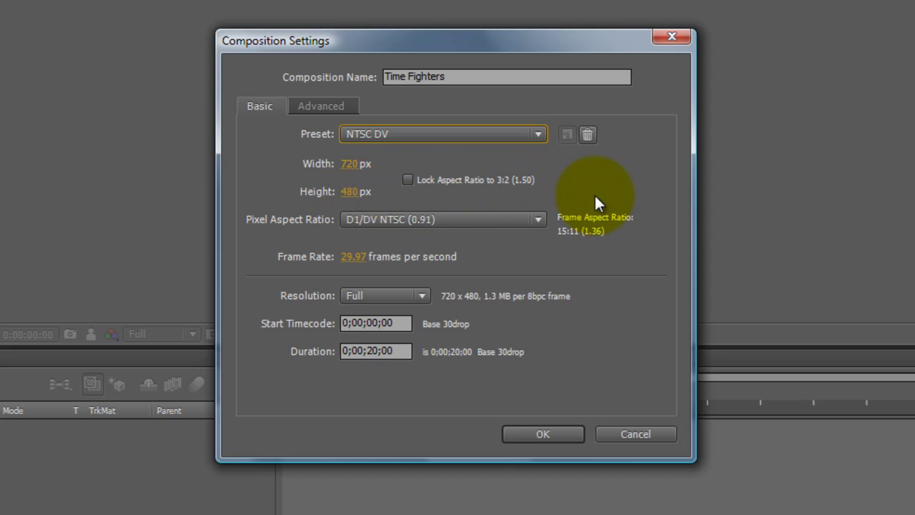
pyautogui.click(498, 218)
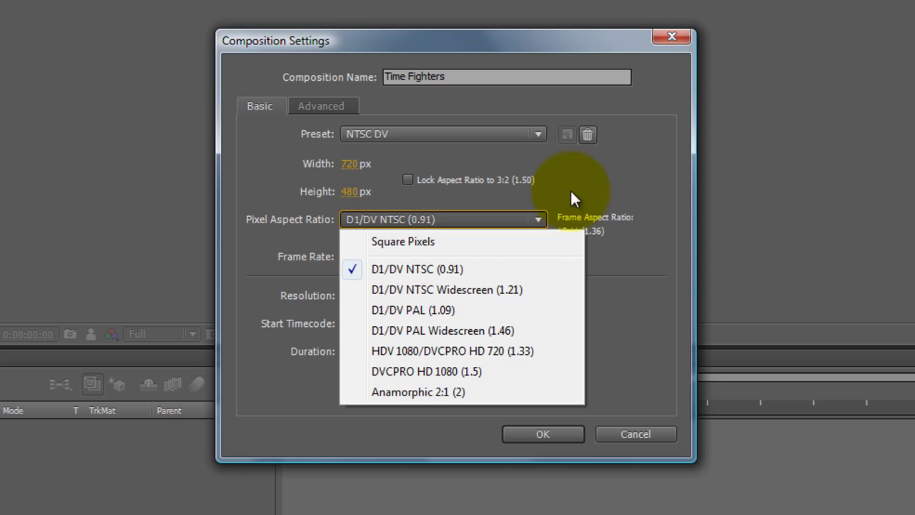
pyautogui.click(424, 272)
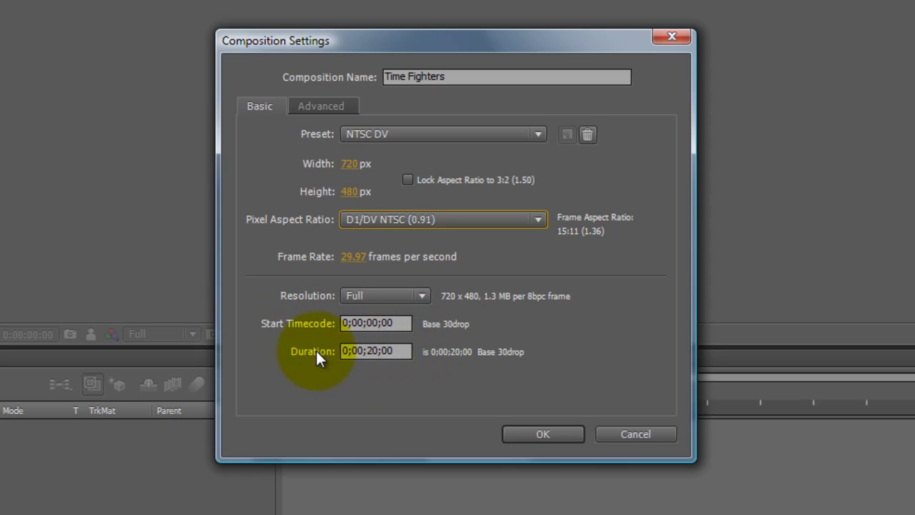
# - Set the composition's duration to 0;00;15;00 and create it
pyautogui.click(377, 350)
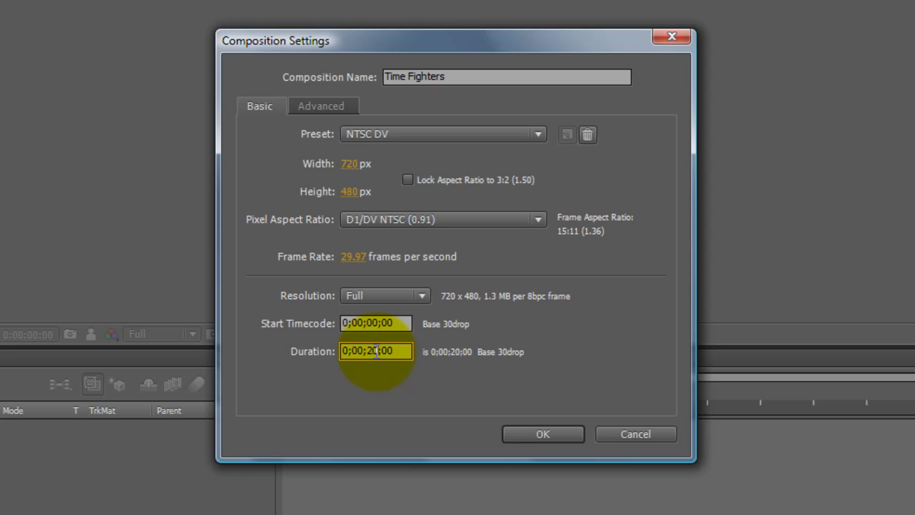
pyautogui.write('15')
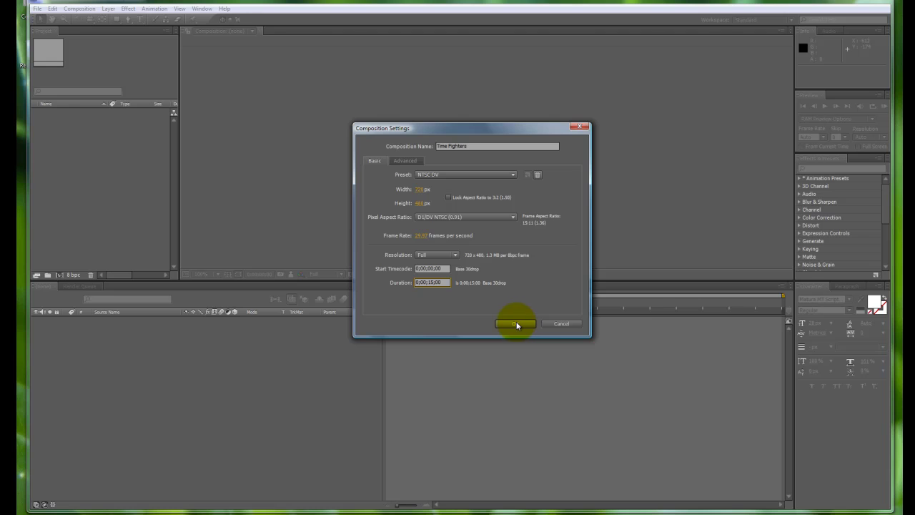
pyautogui.click(518, 324)
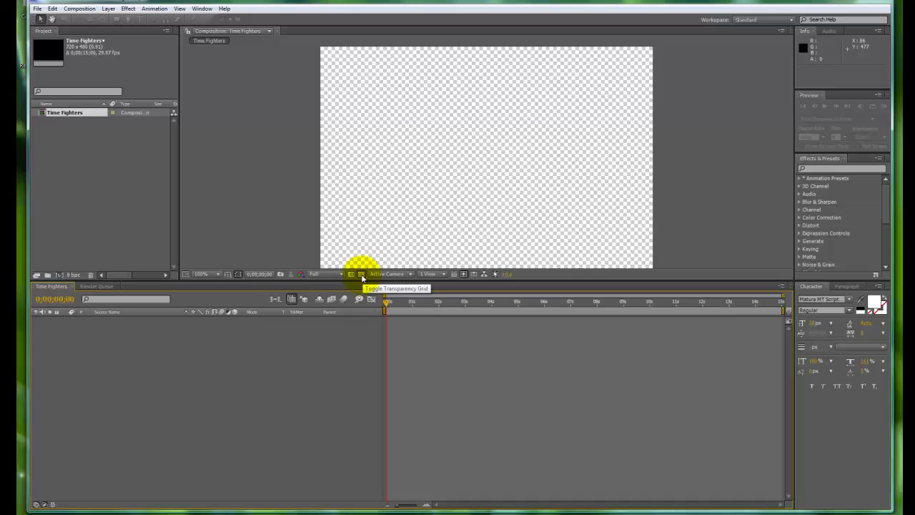
# - Toggle the transparency grid of the composition view off and back on
pyautogui.click(361, 274)
pyautogui.click(361, 274)
pyautogui.click(361, 274)
pyautogui.click(361, 274)
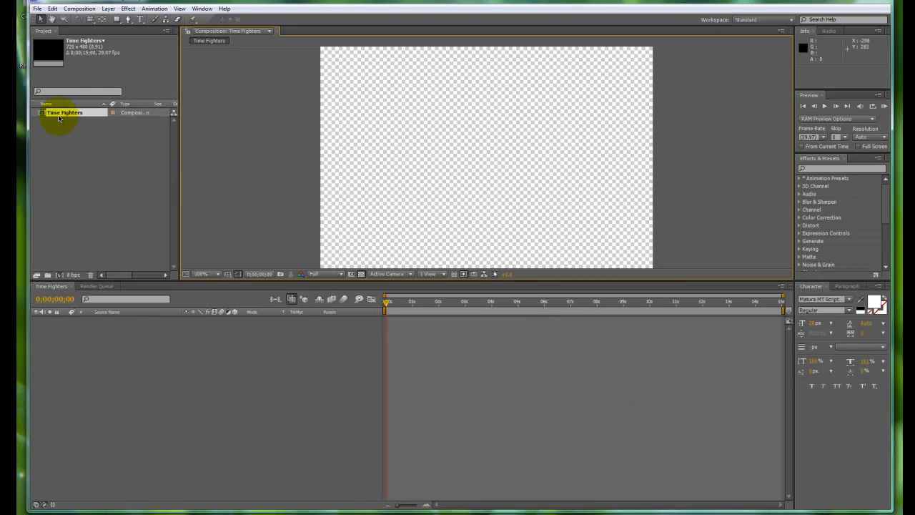
pyautogui.click(69, 143)
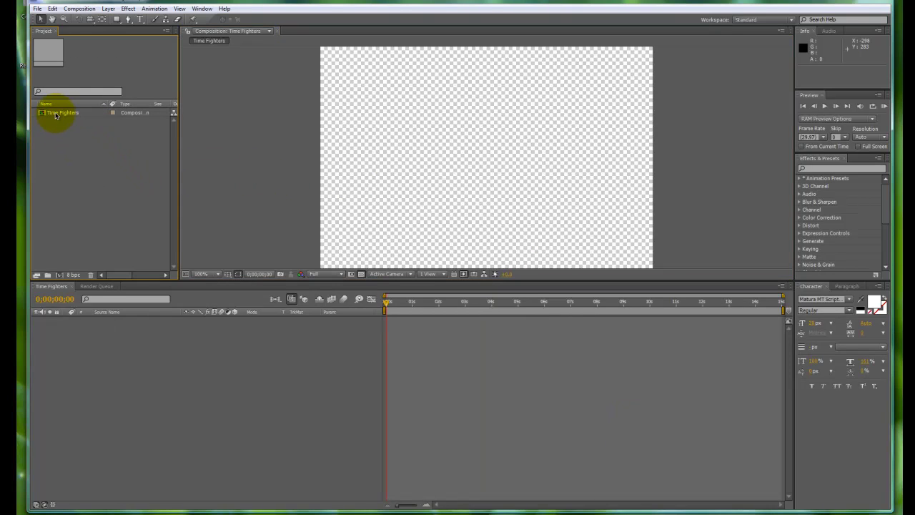
pyautogui.click(57, 113)
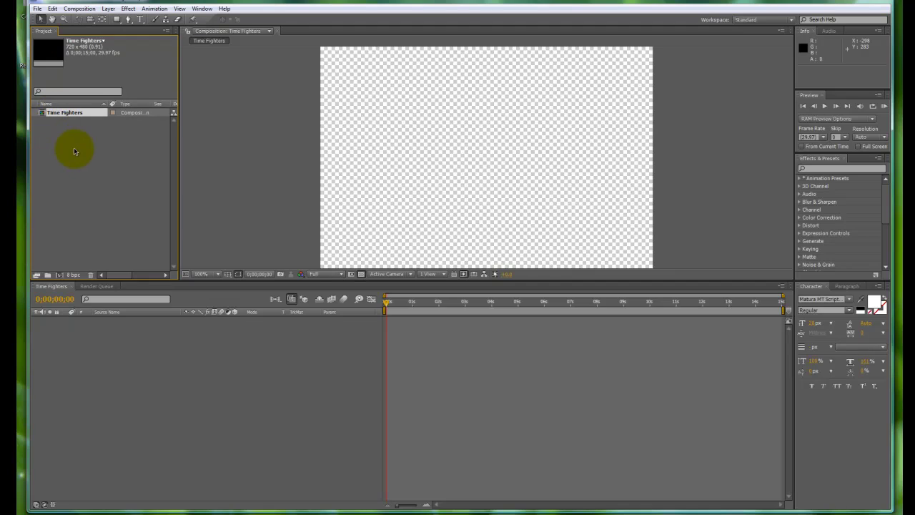
pyautogui.click(598, 128)
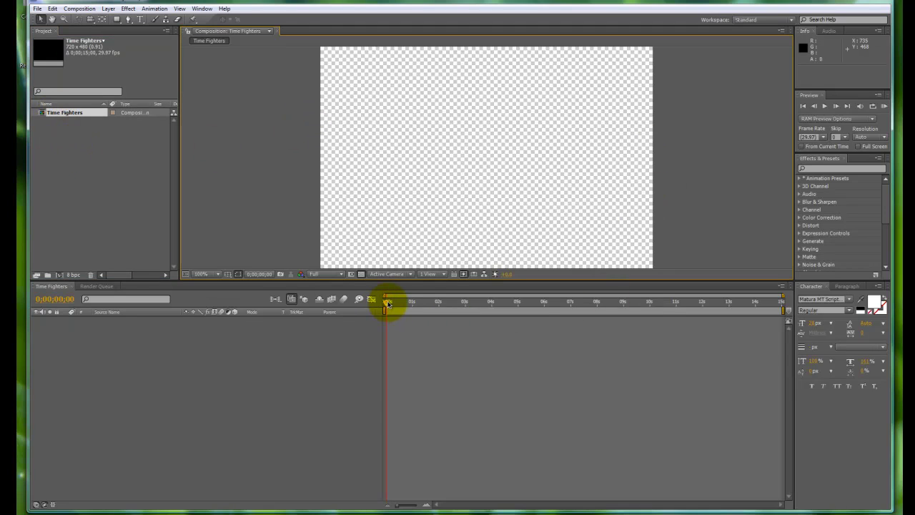
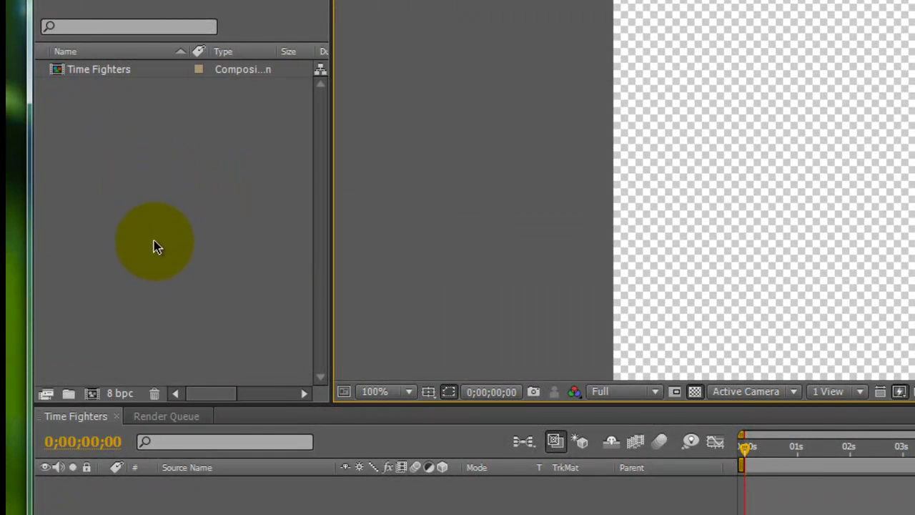
# - Create a new folder among the project items and delete it again
pyautogui.click(69, 394)
pyautogui.click(170, 184)
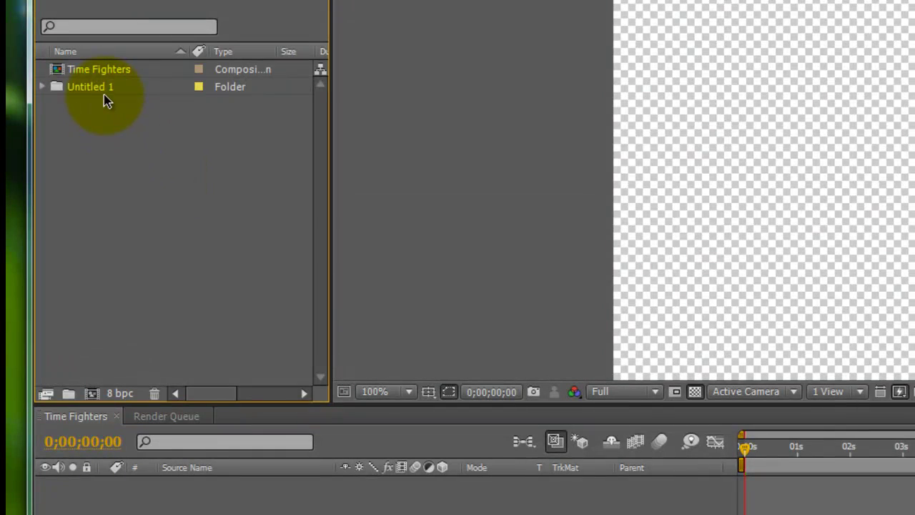
pyautogui.click(96, 86)
pyautogui.click(154, 393)
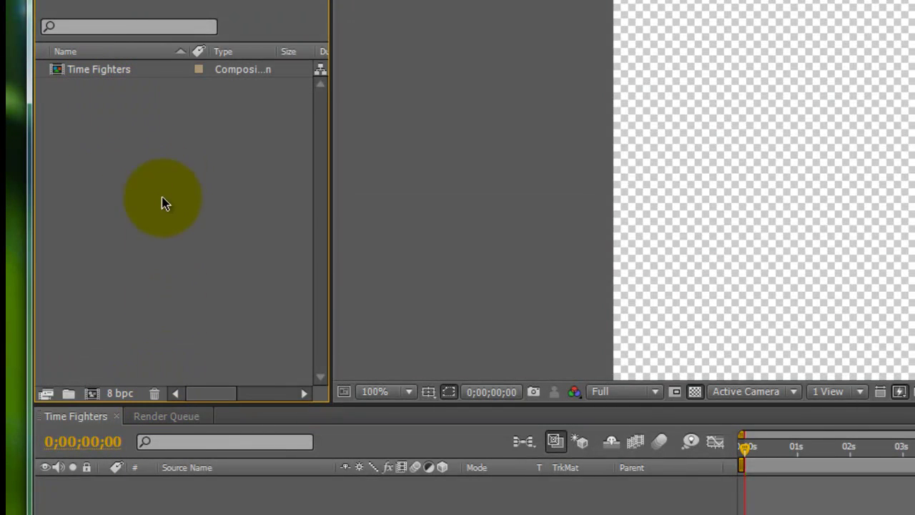
# - Start importing a file into the project
pyautogui.rightClick(119, 115)
pyautogui.moveTo(192, 189)
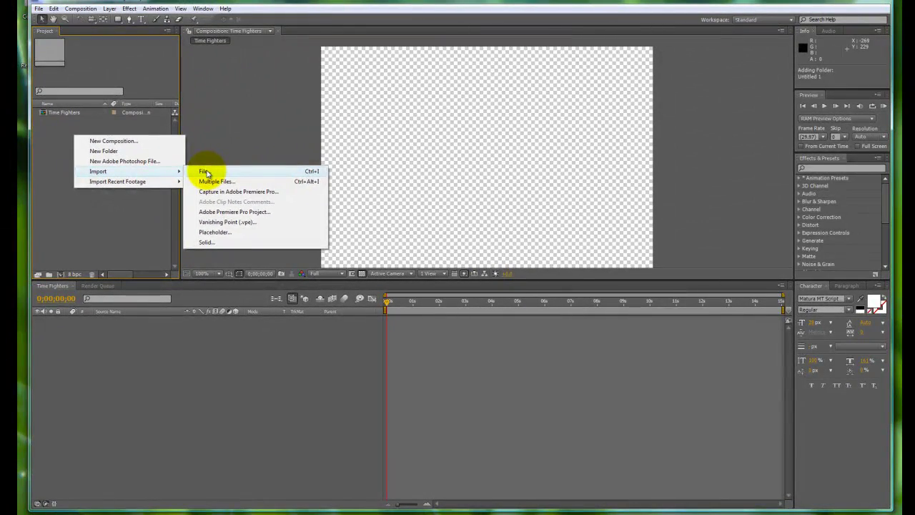
pyautogui.click(205, 172)
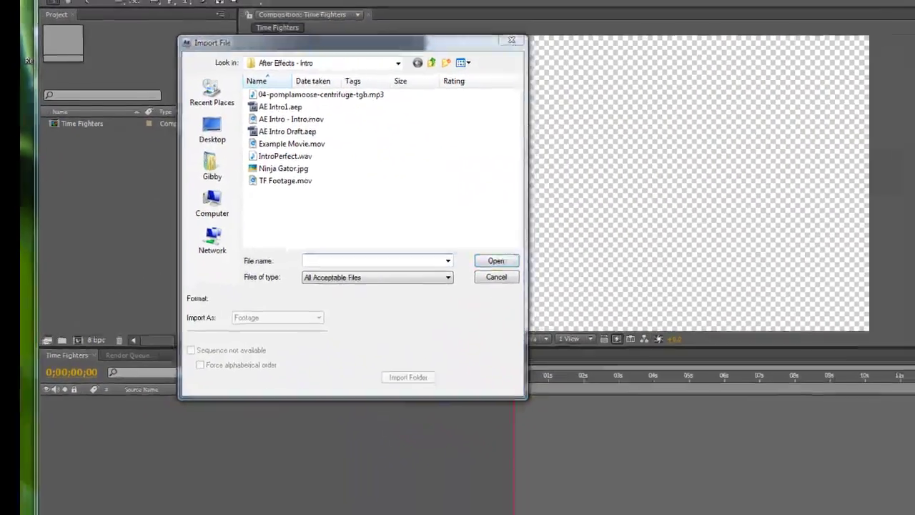
# - Bring up the Example Movie player, view the frame at 00:00:01, and minimize the player again
pyautogui.doubleClick(372, 156)
pyautogui.moveTo(436, 36); pyautogui.dragTo(551, 66)
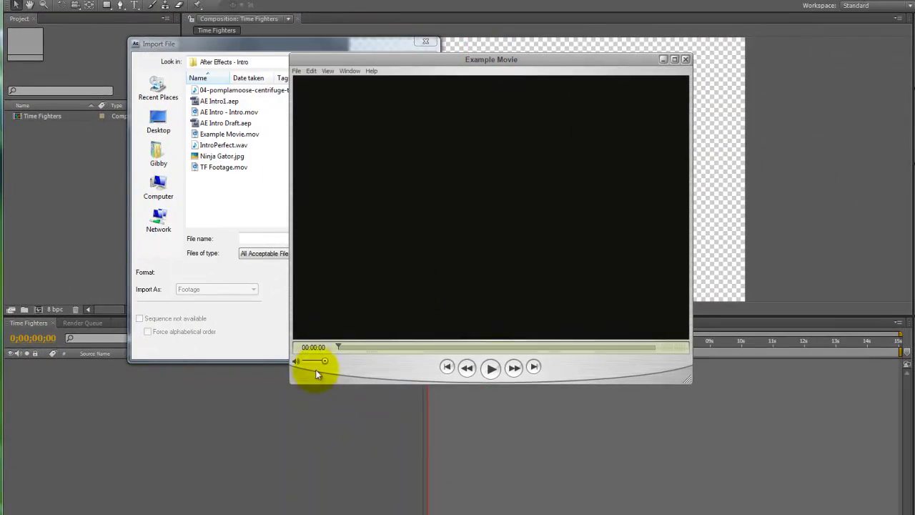
pyautogui.moveTo(337, 347); pyautogui.dragTo(355, 347)
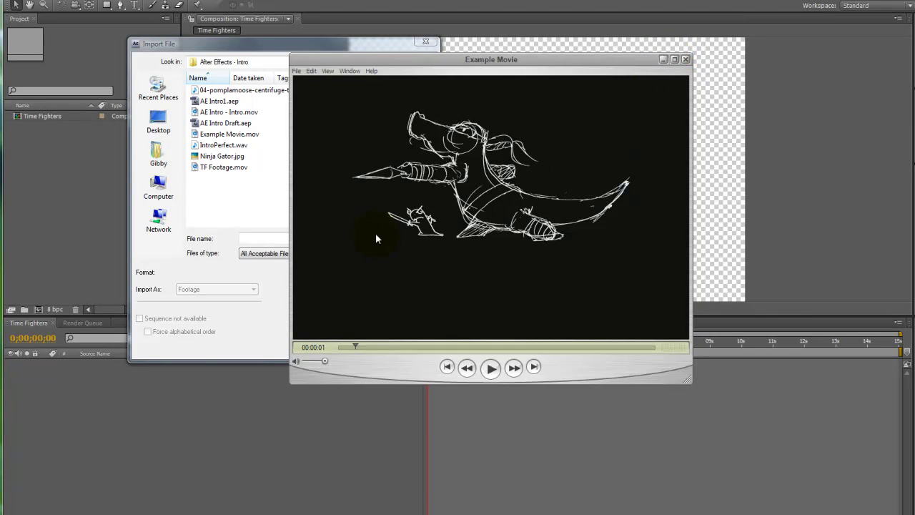
pyautogui.click(663, 60)
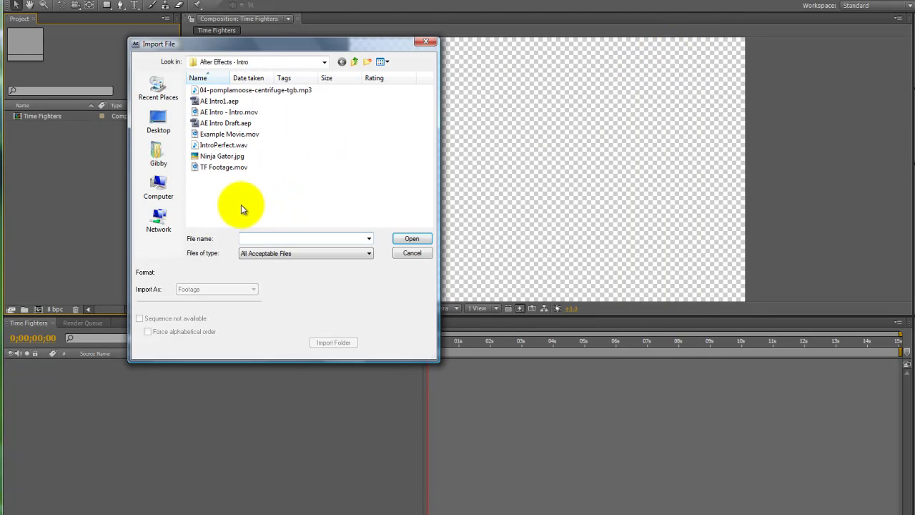
# - Import Ninja Gator.jpg from the After Effects - Intro folder as footage
pyautogui.click(324, 62)
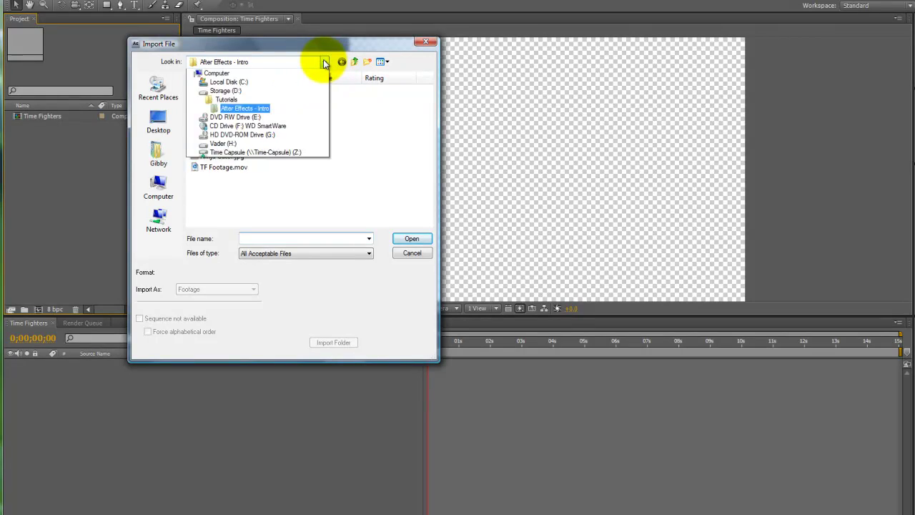
pyautogui.click(329, 48)
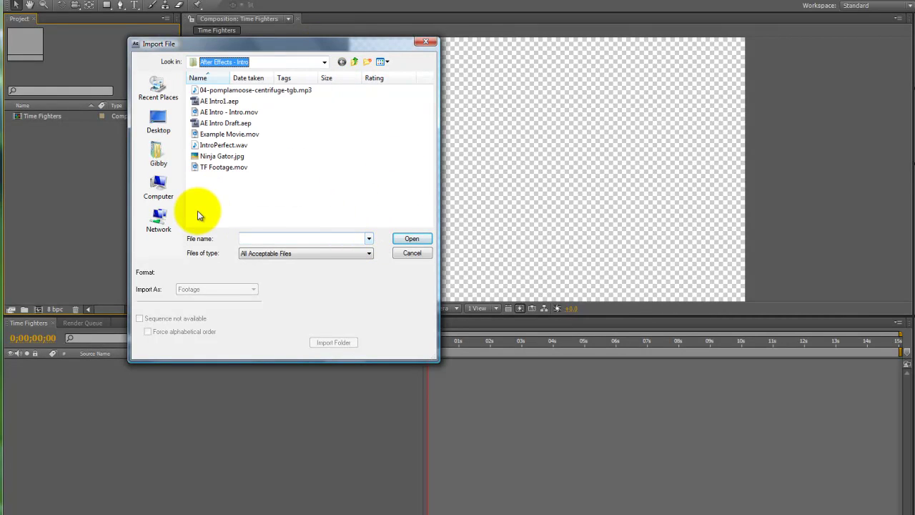
pyautogui.click(220, 157)
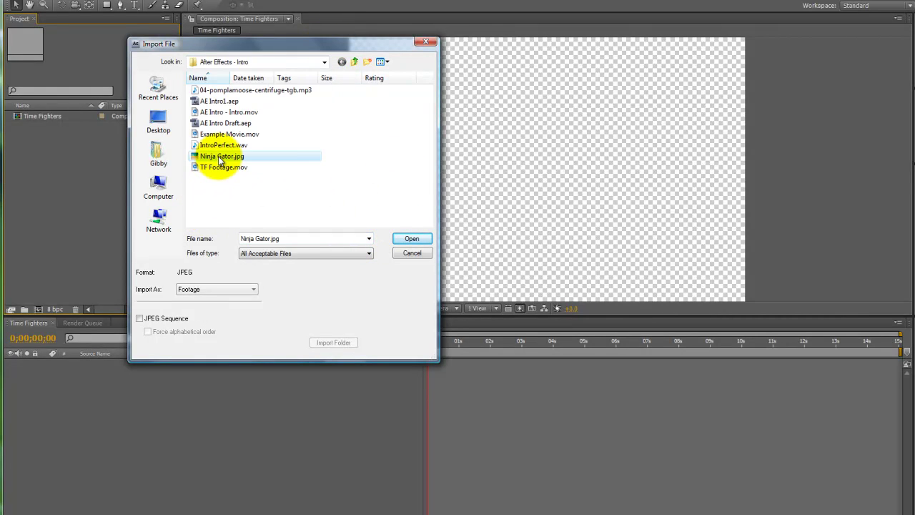
pyautogui.click(411, 239)
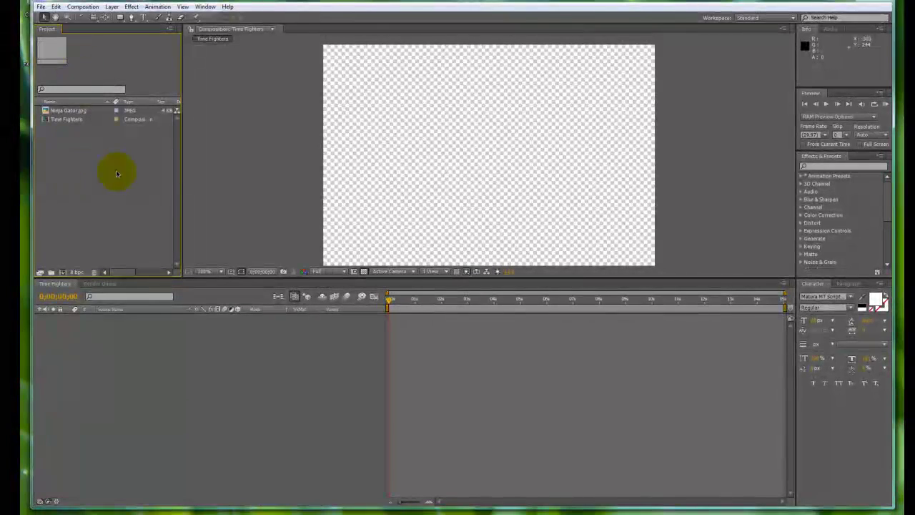
# - Open Ninja Gator.jpg in the footage viewer and zoom in and out to examine the drawing
pyautogui.click(67, 110)
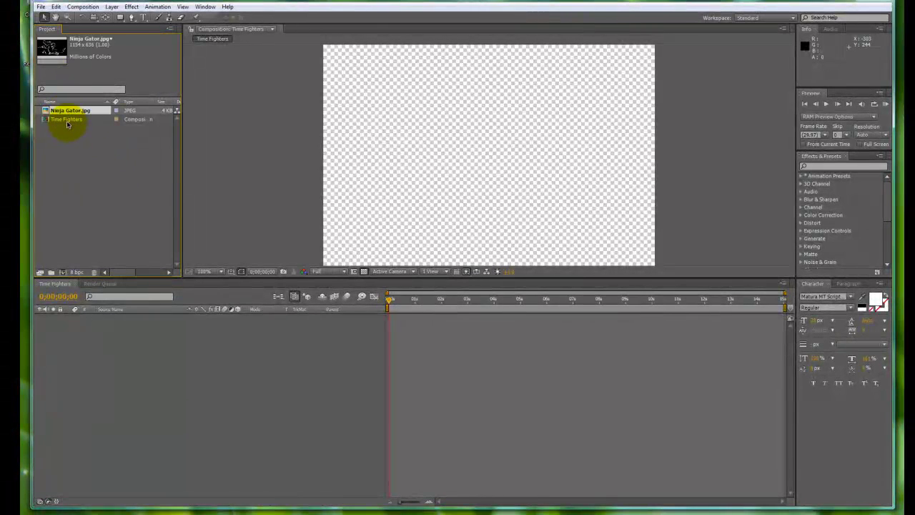
pyautogui.click(67, 122)
pyautogui.click(70, 112)
pyautogui.doubleClick(70, 112)
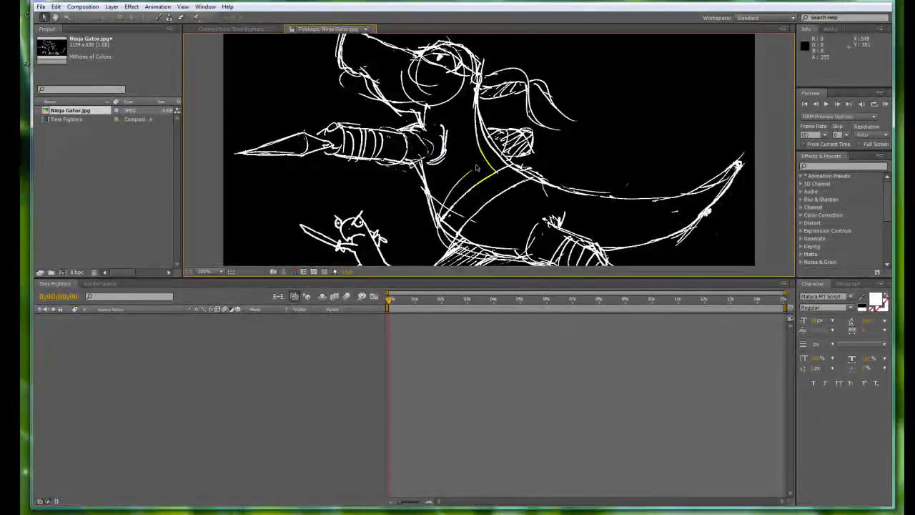
pyautogui.press(',')
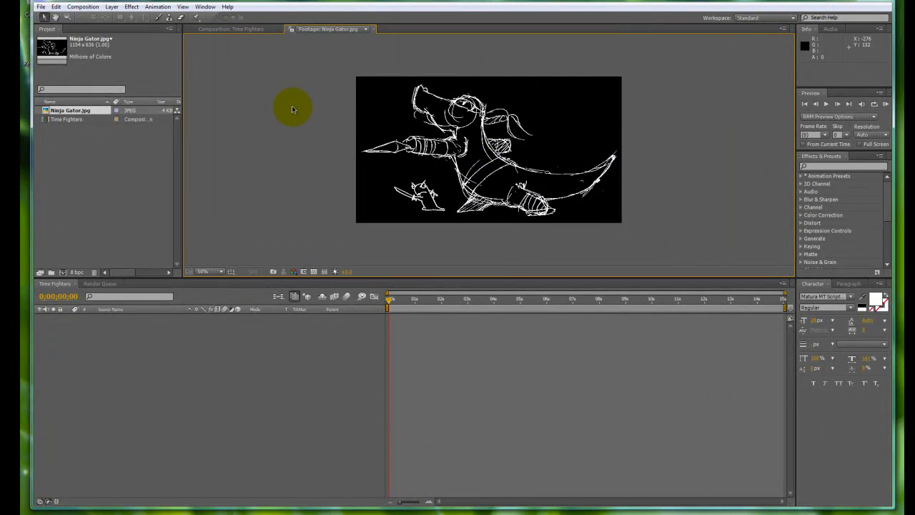
pyautogui.press('.')
pyautogui.press(',')
pyautogui.press('.')
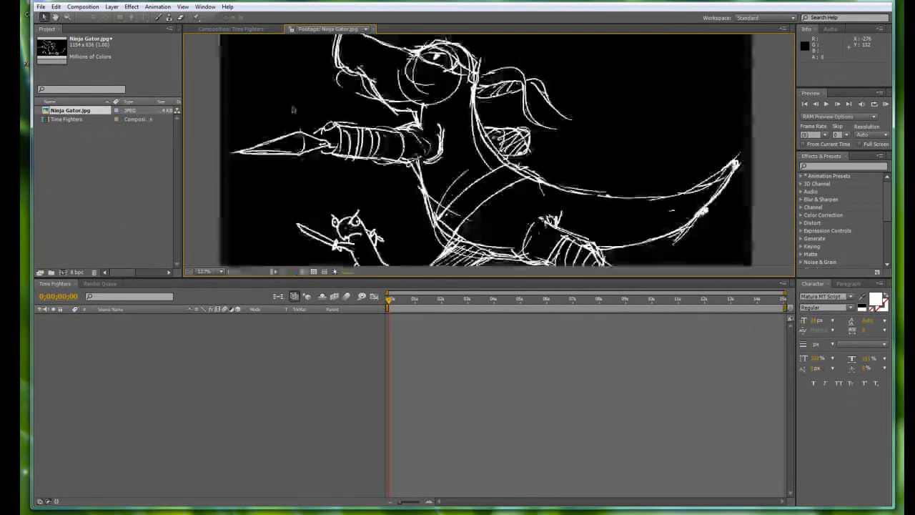
pyautogui.press(',')
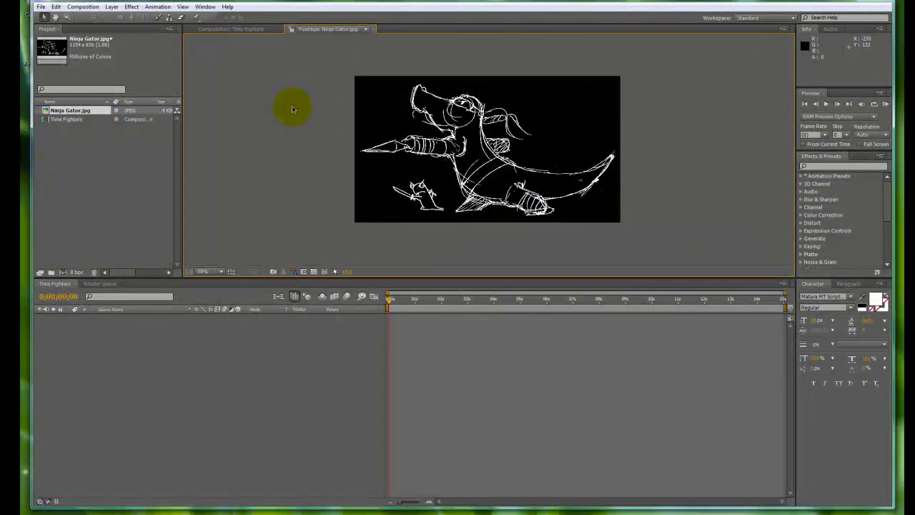
# - Set the footage magnification to Fit up to 100%, inspect the drawing at other zoom levels, and close the footage view
pyautogui.click(221, 272)
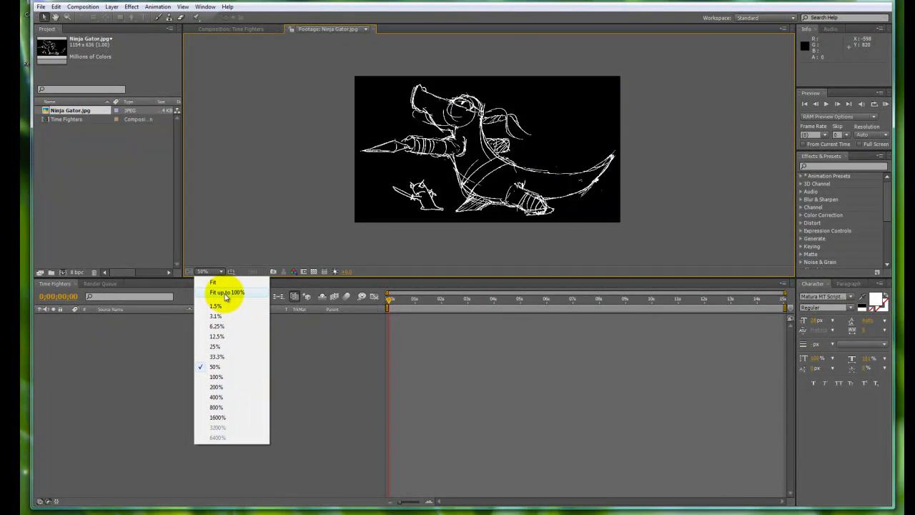
pyautogui.click(225, 293)
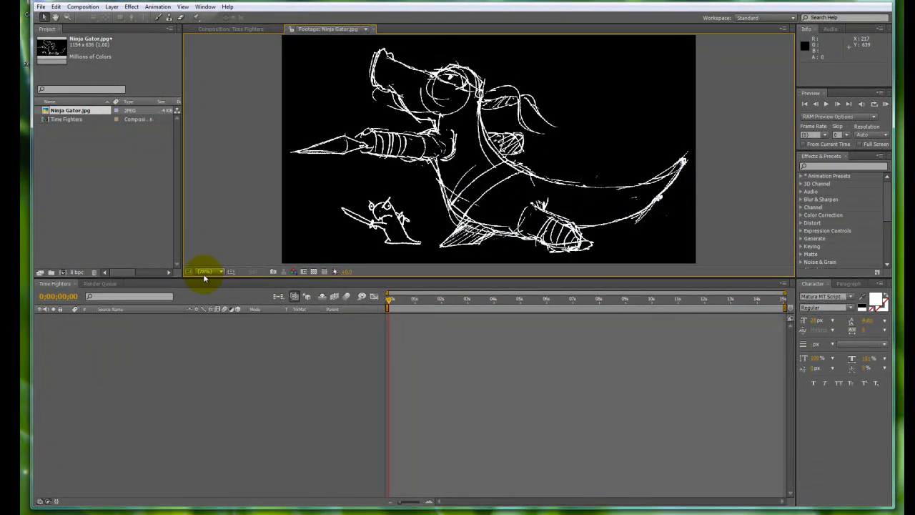
pyautogui.scroll(-1, 243, 179)
pyautogui.scroll(2, 243, 179)
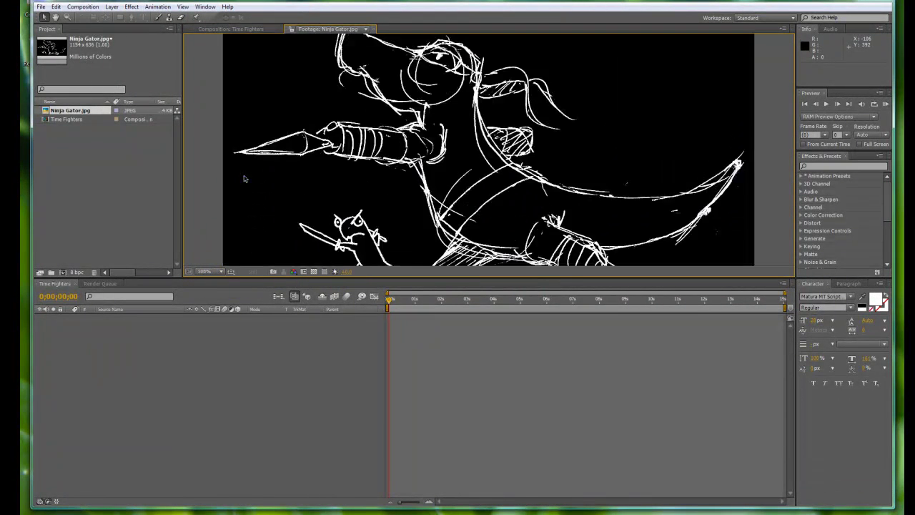
pyautogui.scroll(-2, 243, 179)
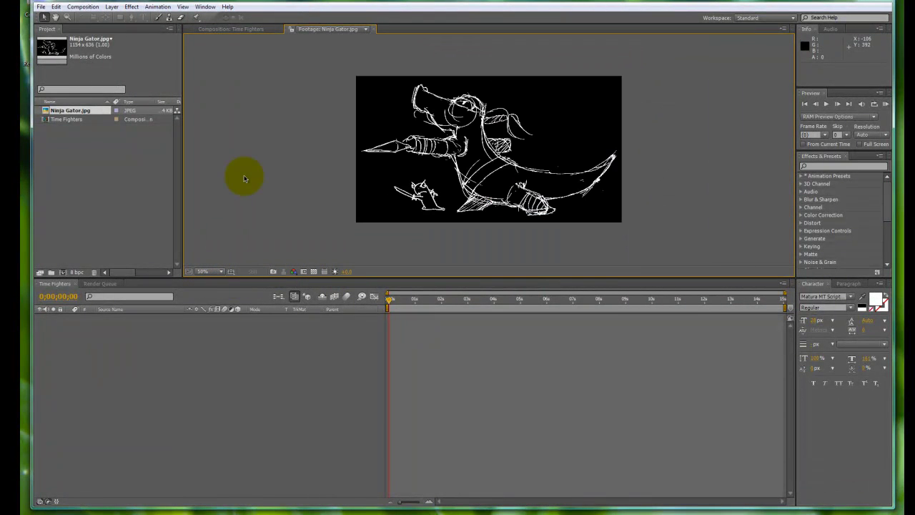
pyautogui.click(373, 30)
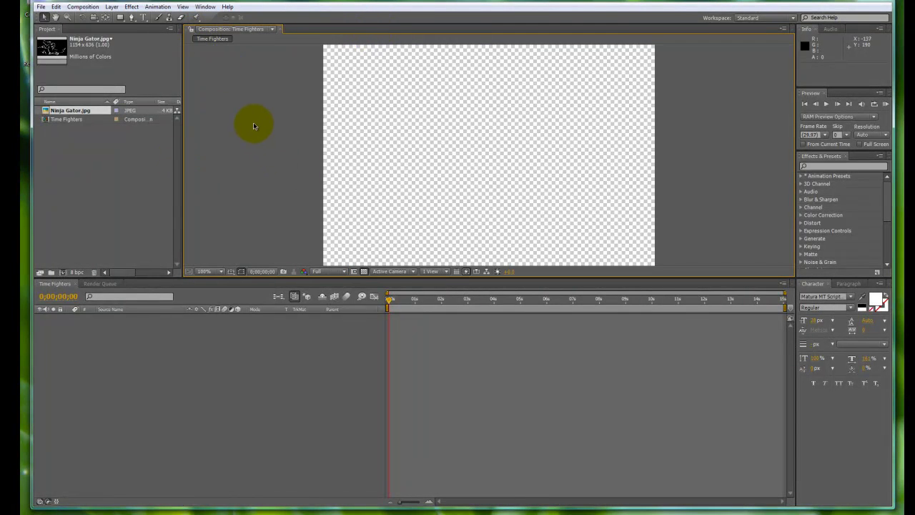
# - Bring up the Example Movie player to check the gator on its black background, and minimize the player again
pyautogui.click(98, 174)
pyautogui.click(235, 512)
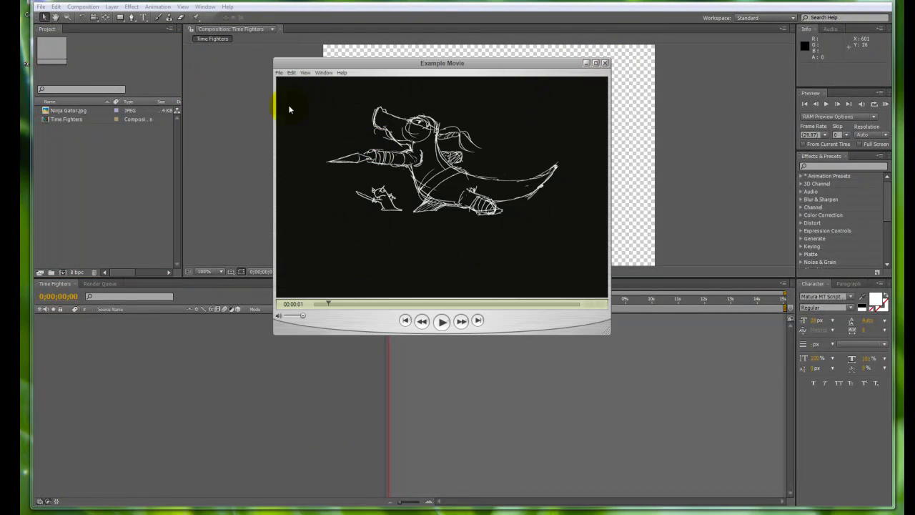
pyautogui.click(587, 63)
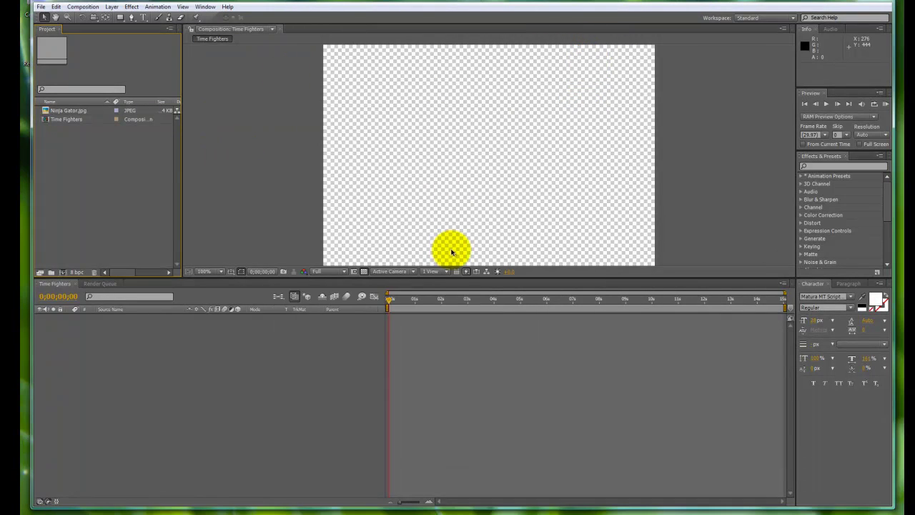
# - Switch the composition's transparency grid off and back on
pyautogui.click(364, 272)
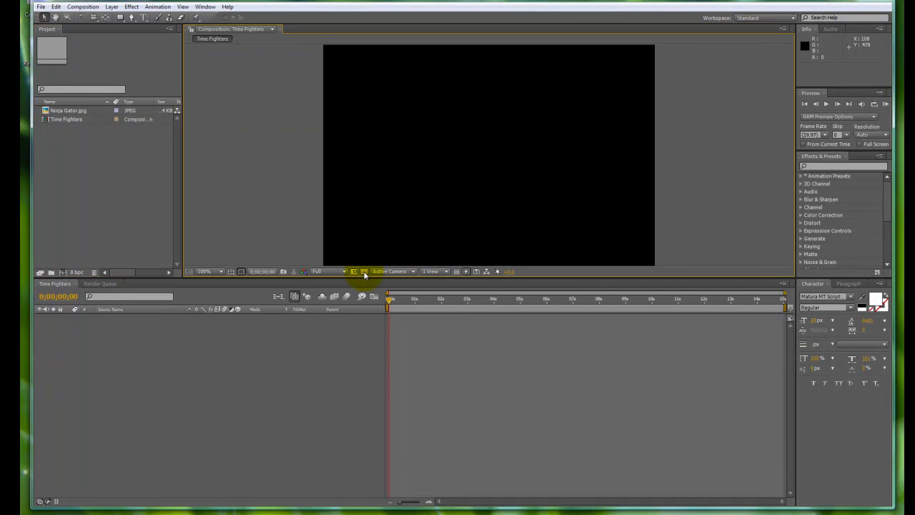
pyautogui.click(364, 272)
pyautogui.click(113, 7)
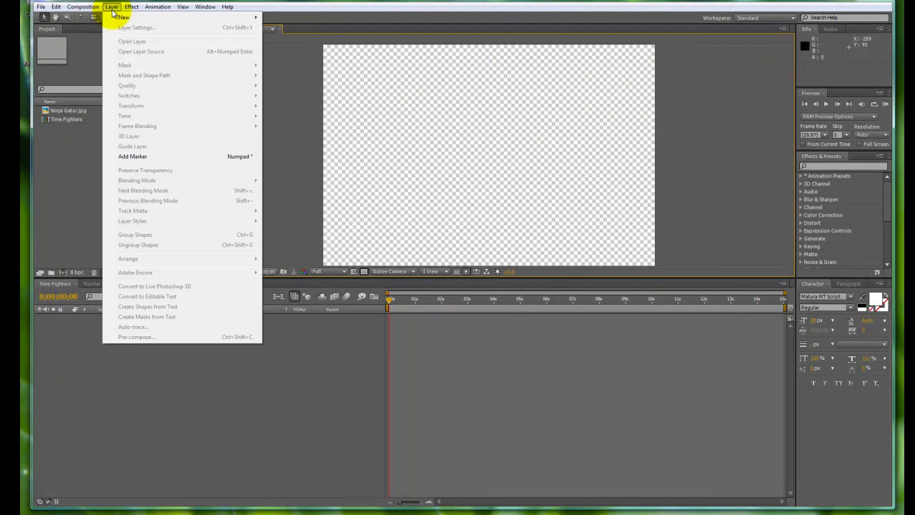
pyautogui.click(299, 100)
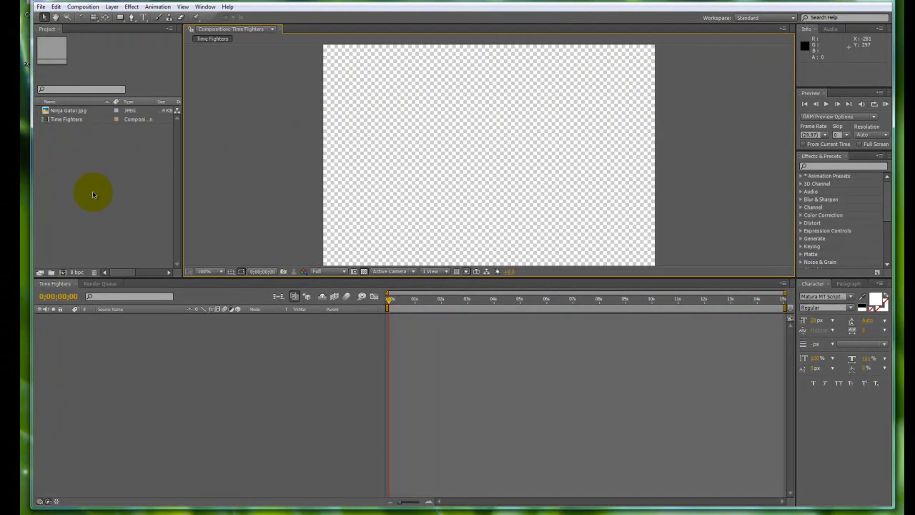
# - Start a new solid layer in the Time Fighters composition and set its color to red (E30404)
pyautogui.click(113, 7)
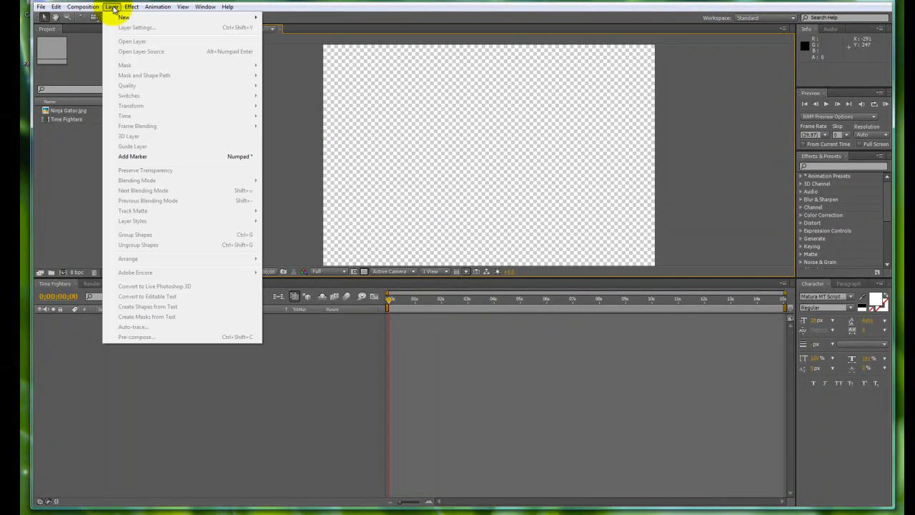
pyautogui.moveTo(123, 19)
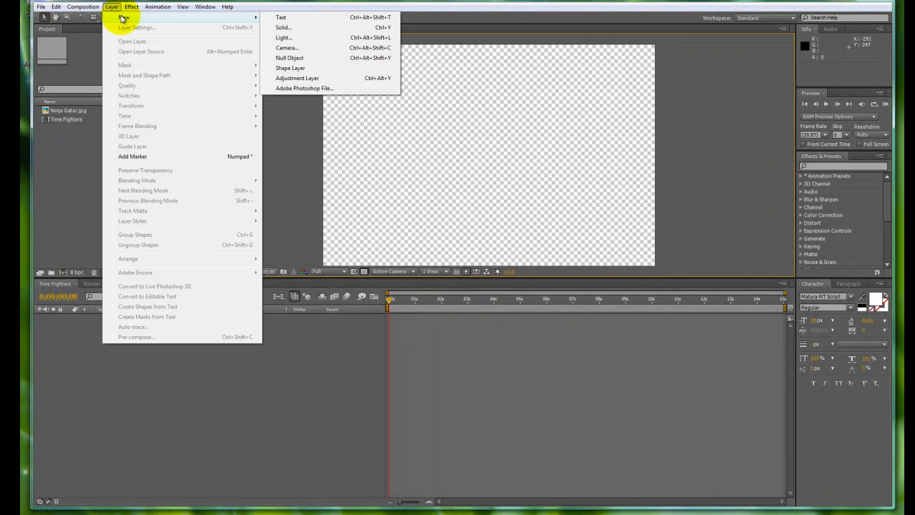
pyautogui.click(328, 28)
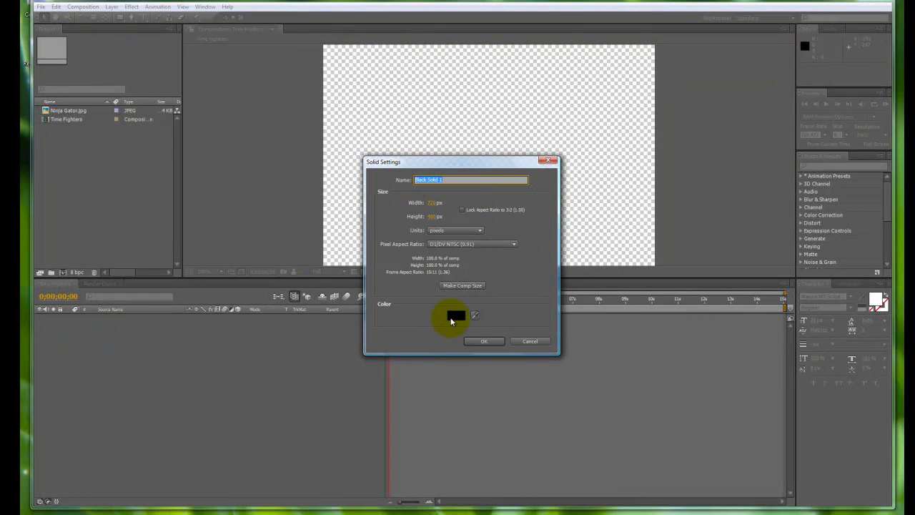
pyautogui.click(452, 322)
pyautogui.click(653, 248)
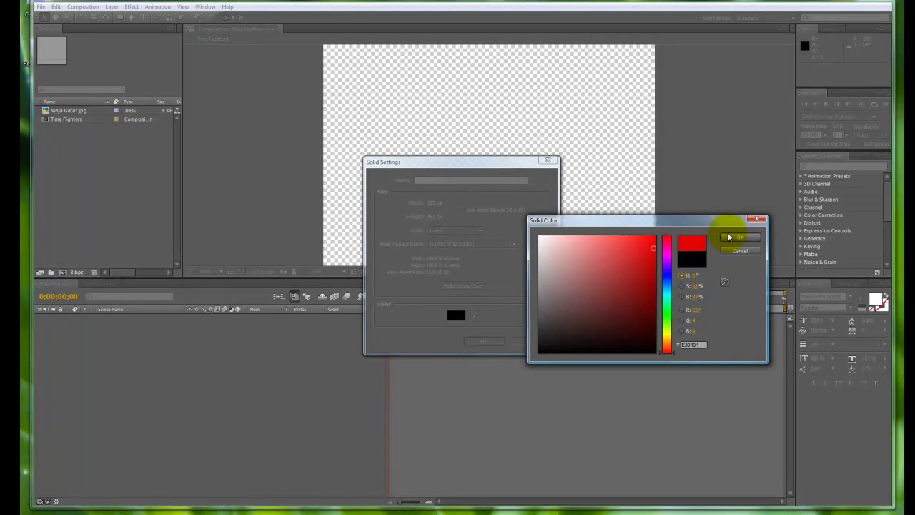
pyautogui.click(730, 237)
# - Set the solid's color to black (000000) and create the solid layer
pyautogui.click(455, 315)
pyautogui.moveTo(603, 250); pyautogui.dragTo(471, 389)
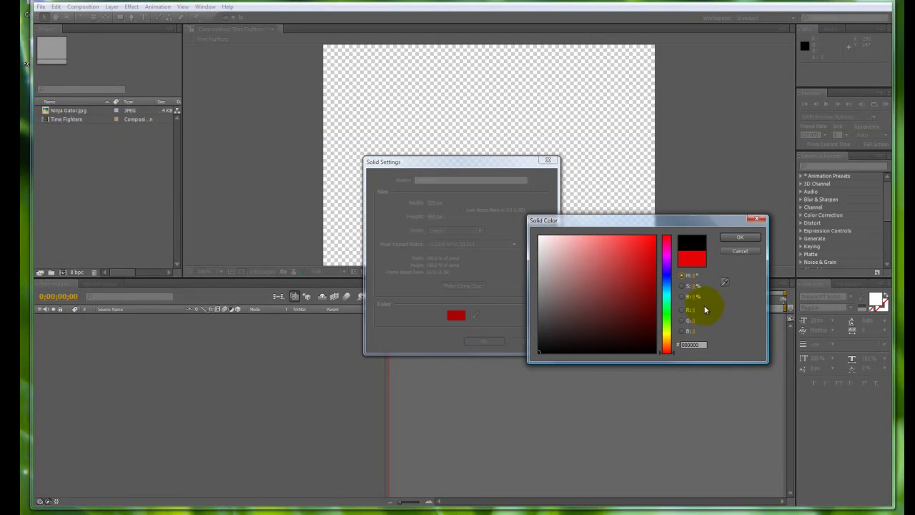
pyautogui.click(737, 239)
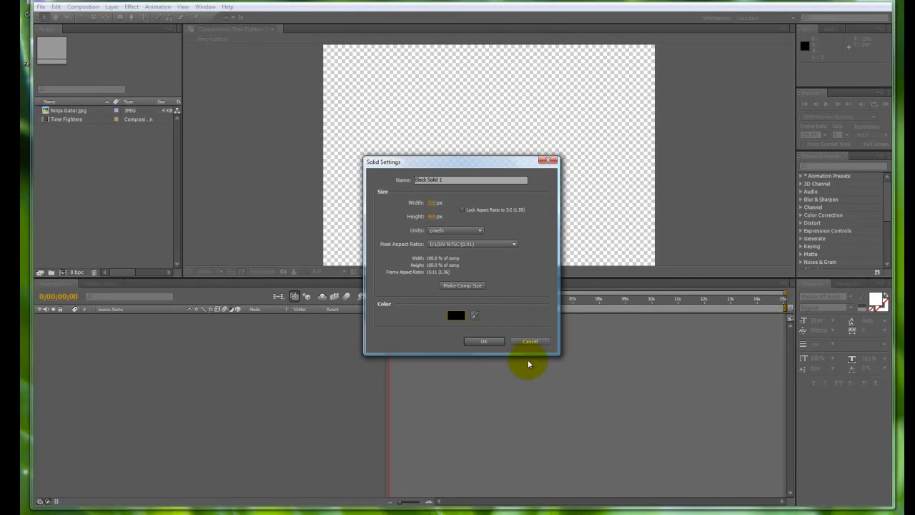
pyautogui.click(486, 342)
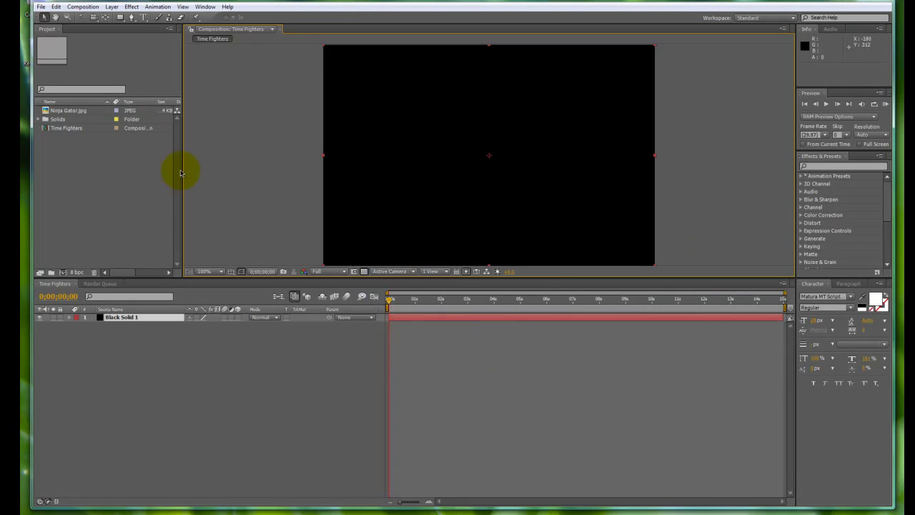
# - Look inside the Solids folder, and move the current-time indicator to the start of the timeline
pyautogui.click(39, 119)
pyautogui.click(39, 119)
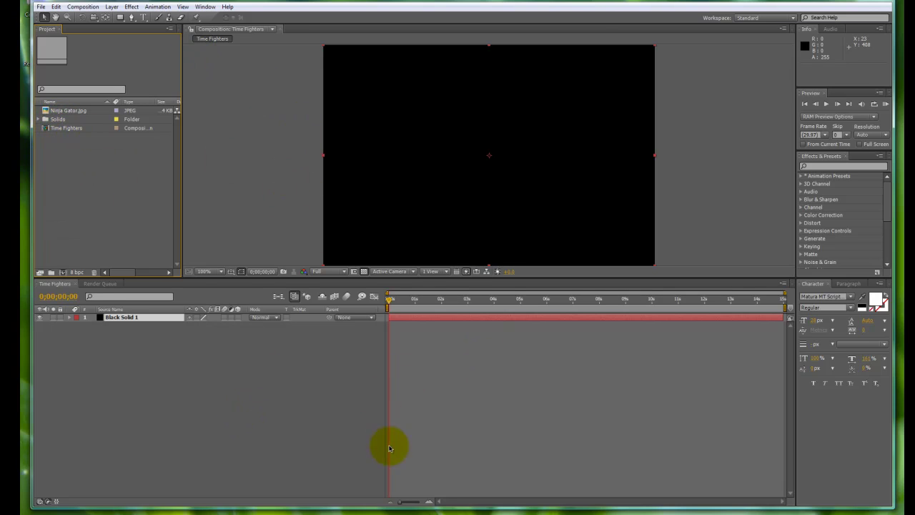
pyautogui.moveTo(391, 302); pyautogui.dragTo(351, 303)
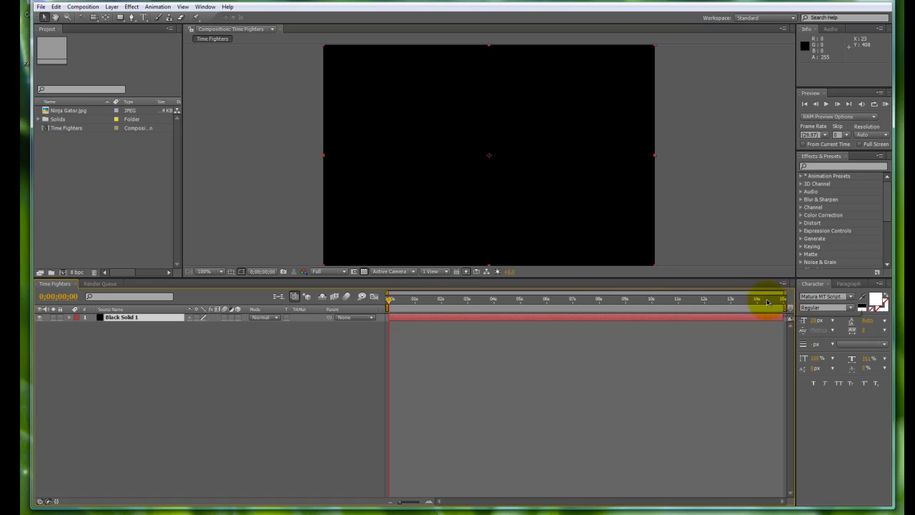
pyautogui.moveTo(390, 301); pyautogui.dragTo(374, 310)
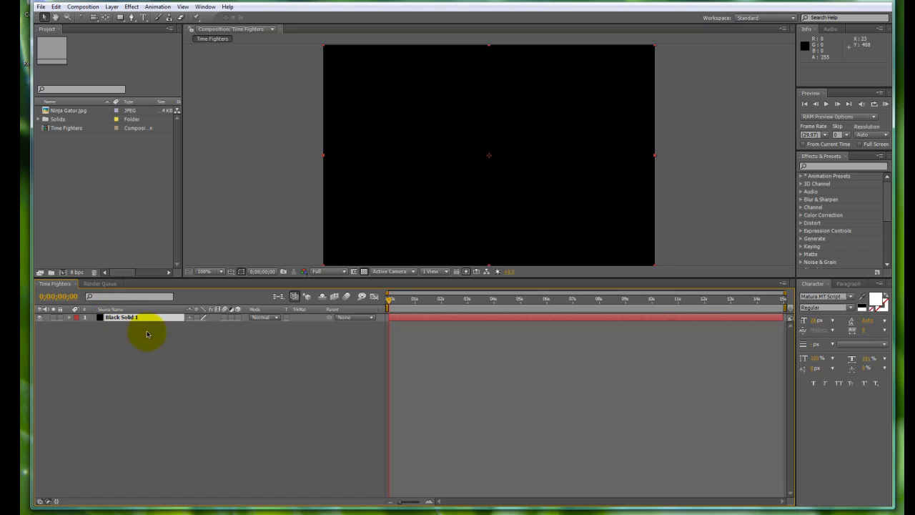
# - View the black solid in its own layer viewer and close that view again
pyautogui.doubleClick(128, 319)
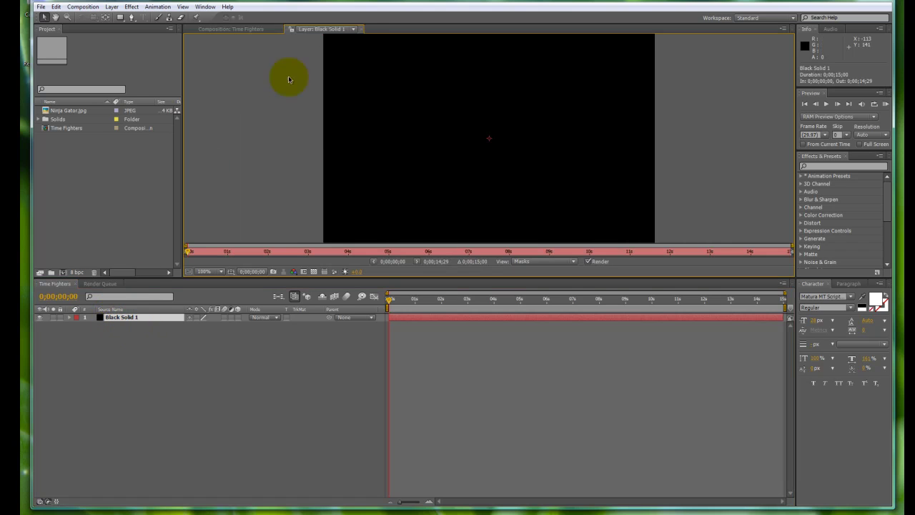
pyautogui.click(362, 28)
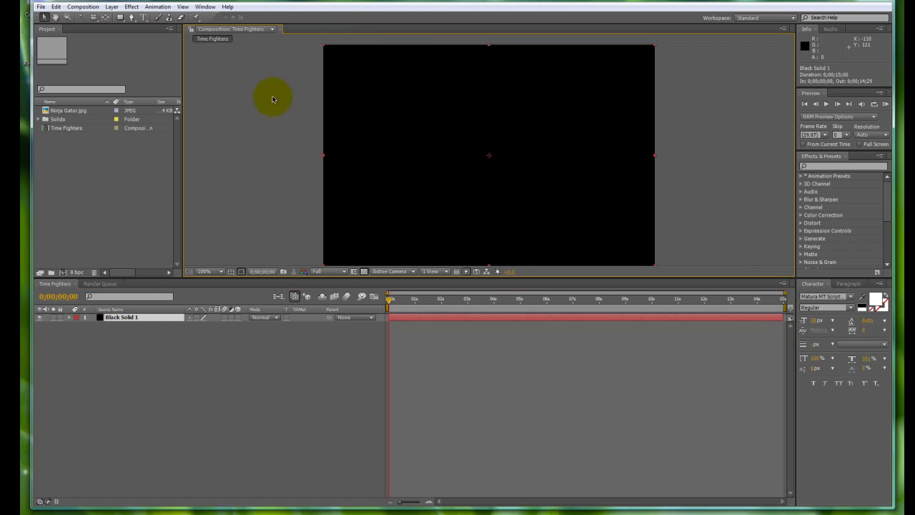
# - Rename the black solid layer in the timeline as Background
pyautogui.rightClick(121, 320)
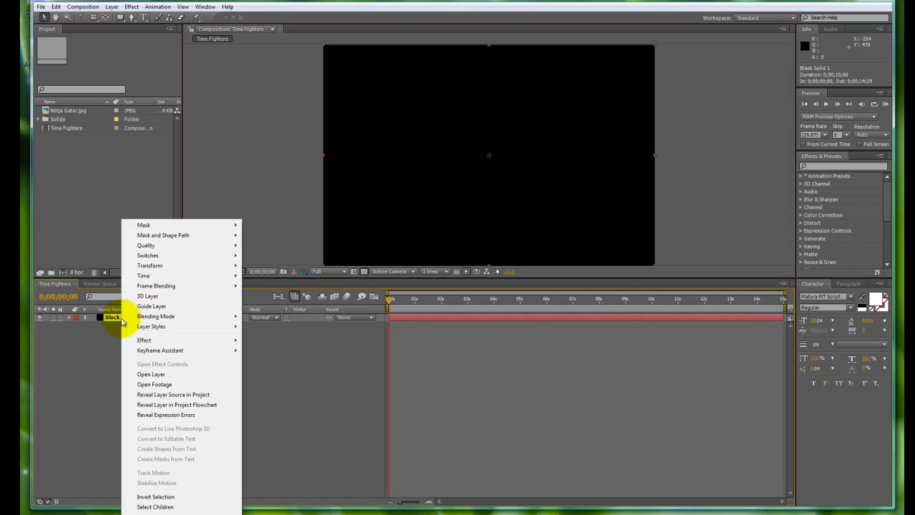
pyautogui.click(163, 513)
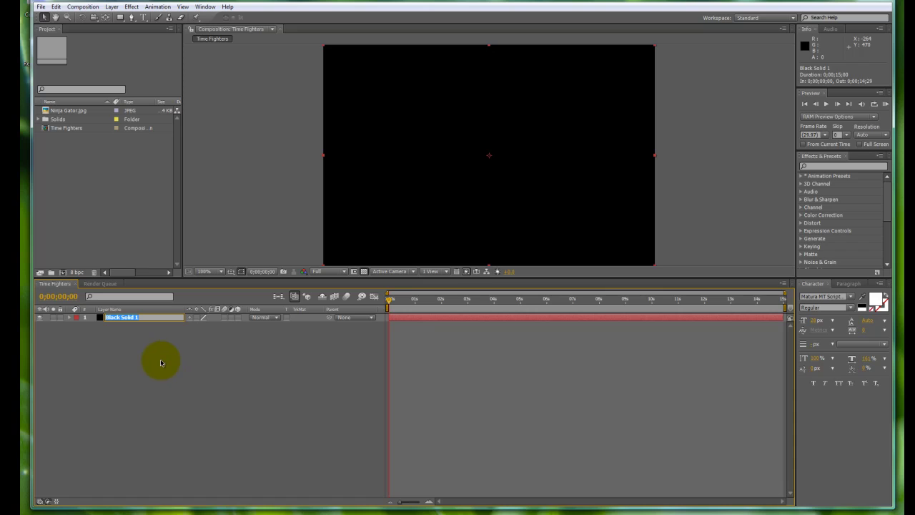
pyautogui.write('Background')
pyautogui.press('Return')
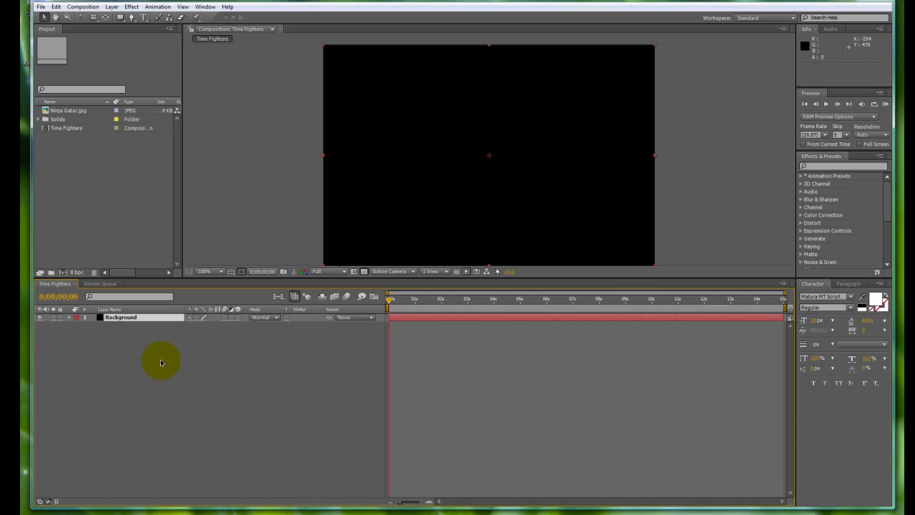
# - Check the source name of the solid inside the Solids folder, collapse the folder, and deselect the layer
pyautogui.click(41, 119)
pyautogui.click(63, 127)
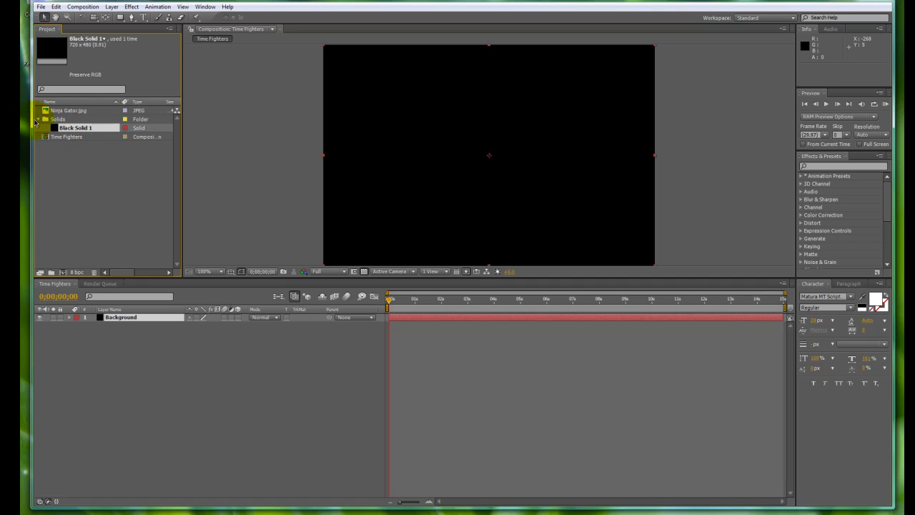
pyautogui.click(37, 119)
pyautogui.click(176, 397)
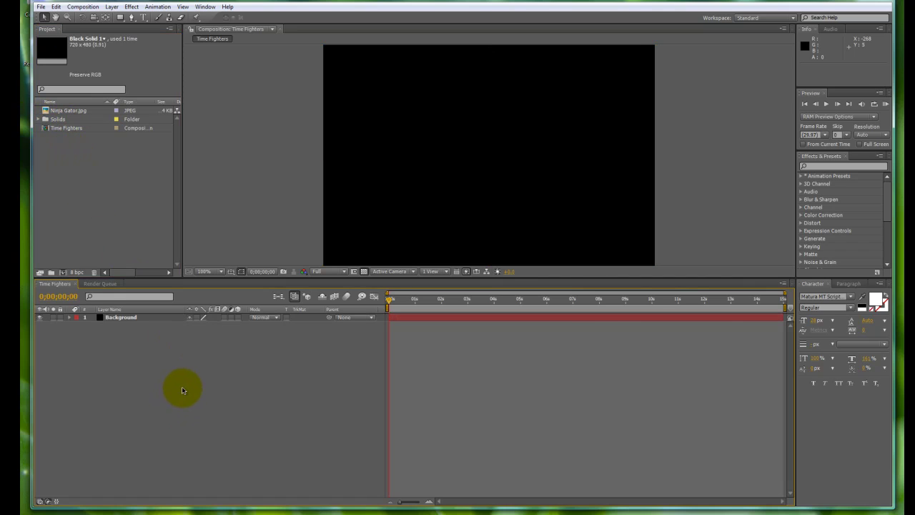